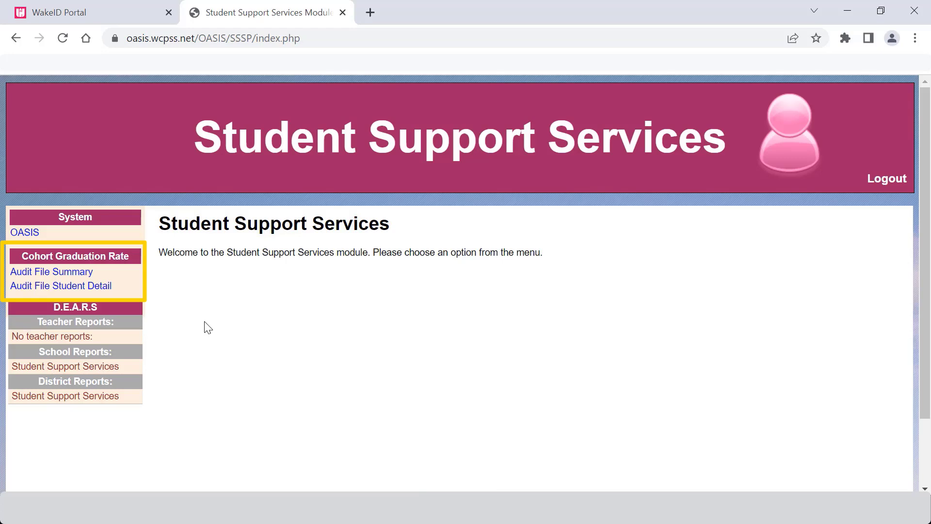
# Step: Open the Cohort Graduation Rate Audit File Summary and list the students for cohort school Athens Drive High
pyautogui.click(89, 274)
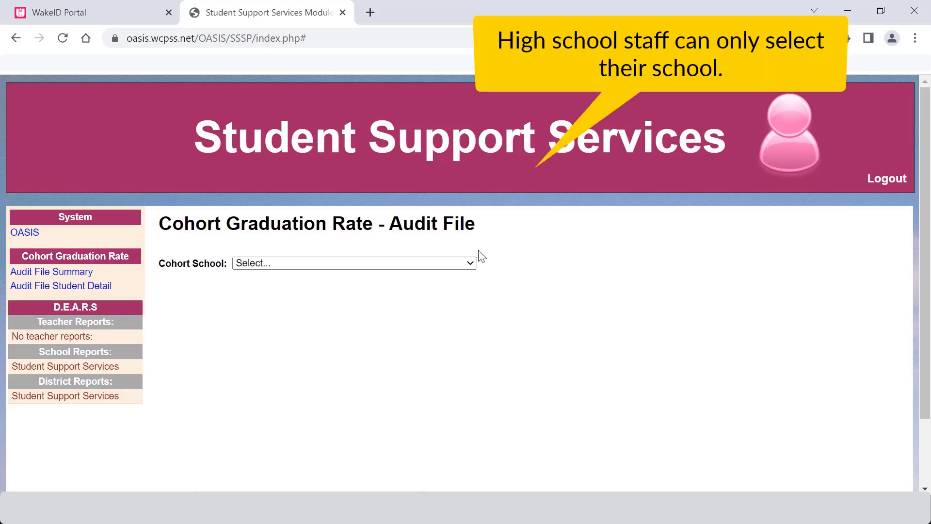
pyautogui.click(471, 263)
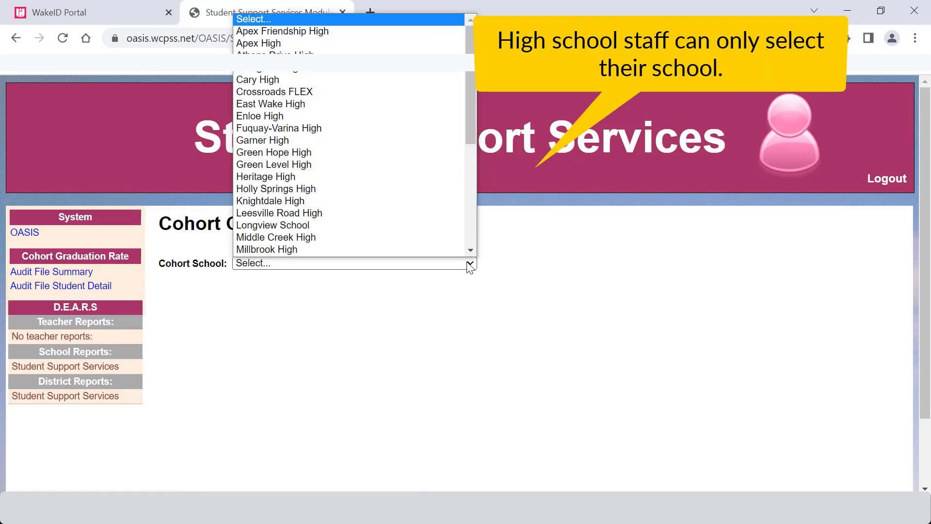
pyautogui.click(340, 49)
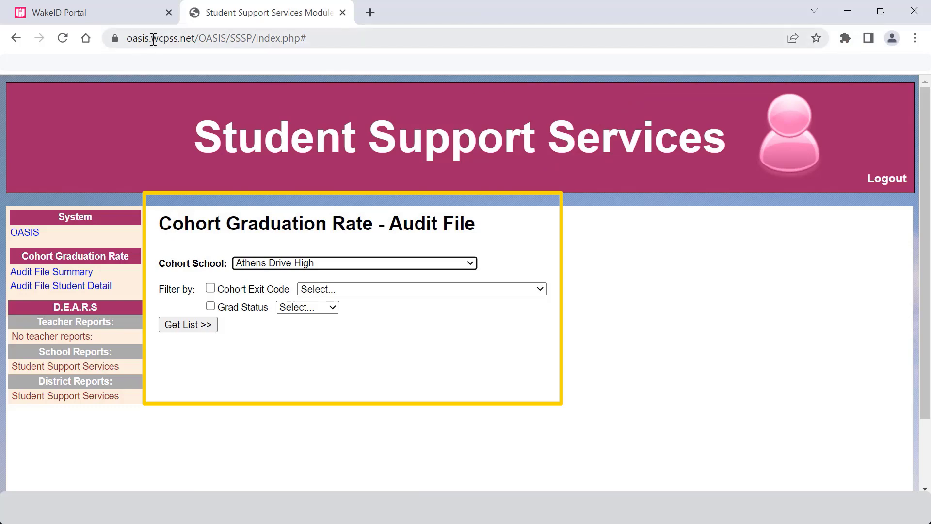
pyautogui.click(198, 326)
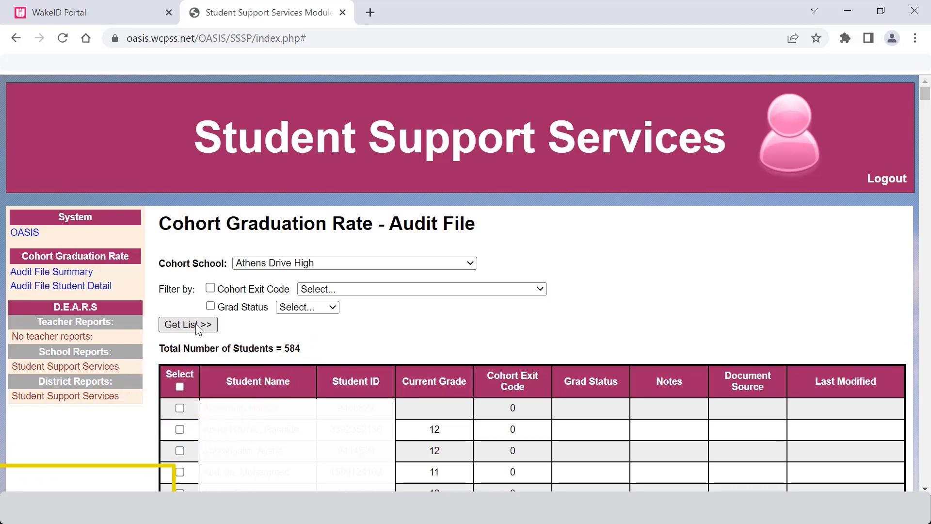
# Step: Filter the student list by cohort exit code "0 - Has not left this school" and look through the listed students
pyautogui.click(210, 288)
pyautogui.click(540, 290)
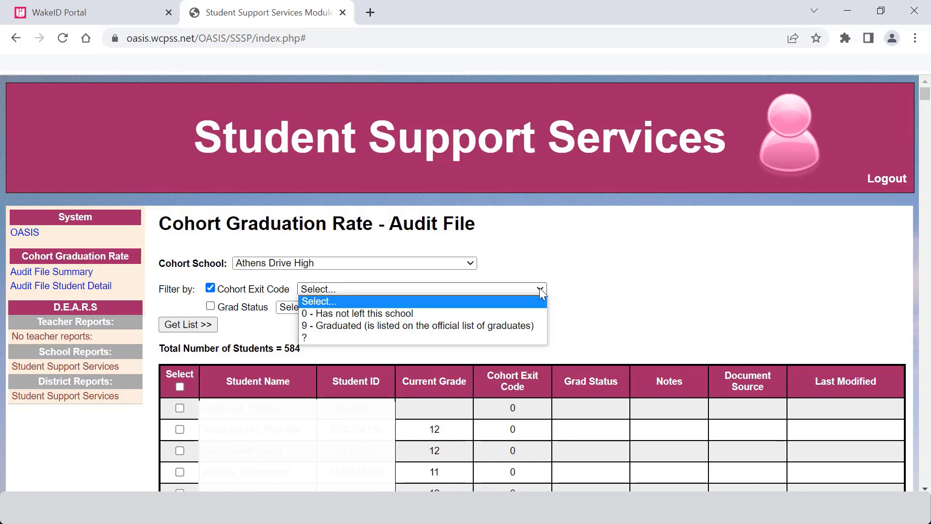
pyautogui.click(469, 315)
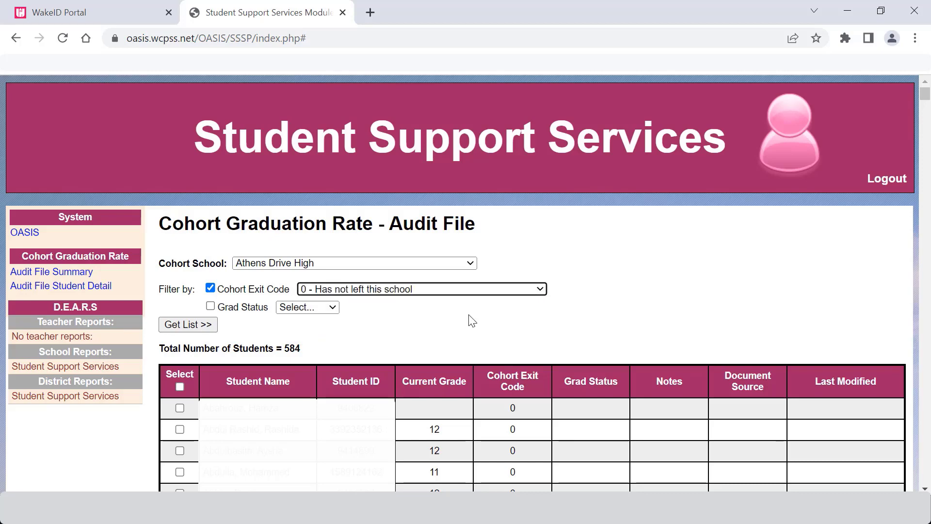
pyautogui.click(208, 325)
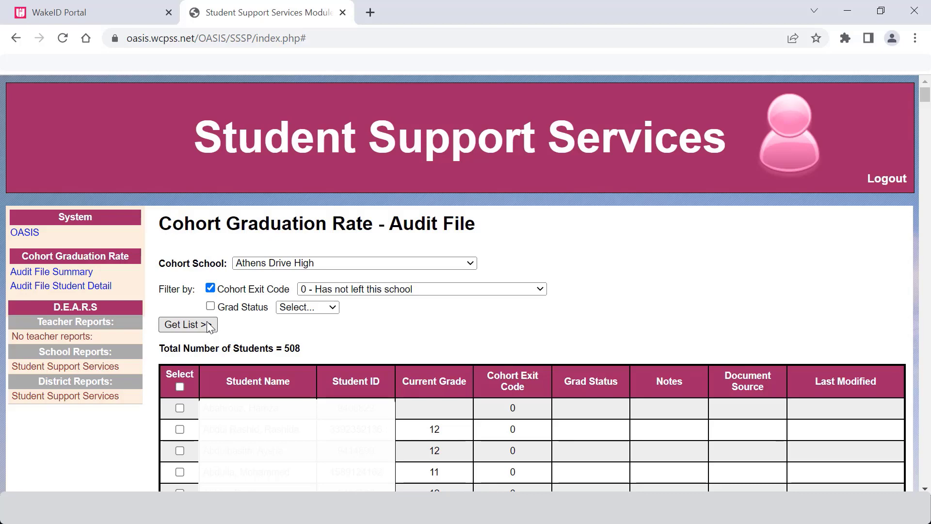
pyautogui.click(209, 325)
pyautogui.scroll(-4, 210, 328)
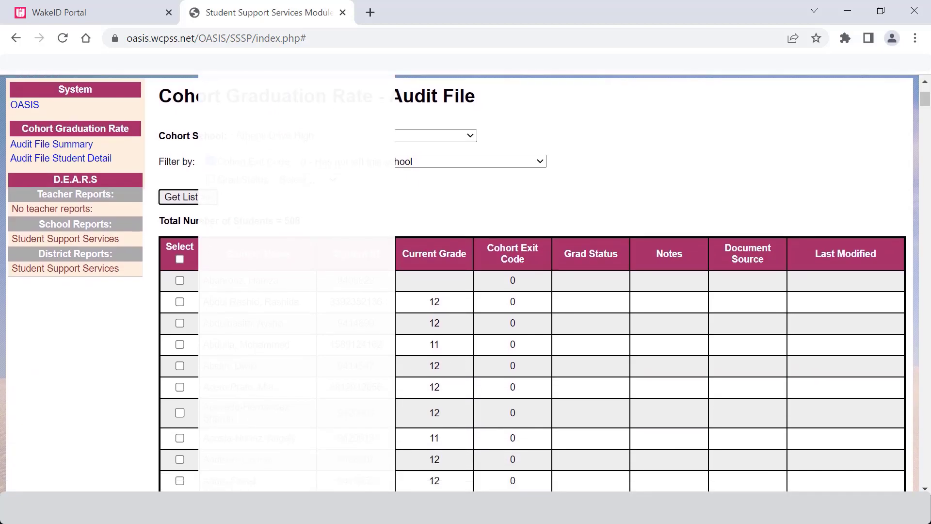
pyautogui.scroll(-2, 465, 284)
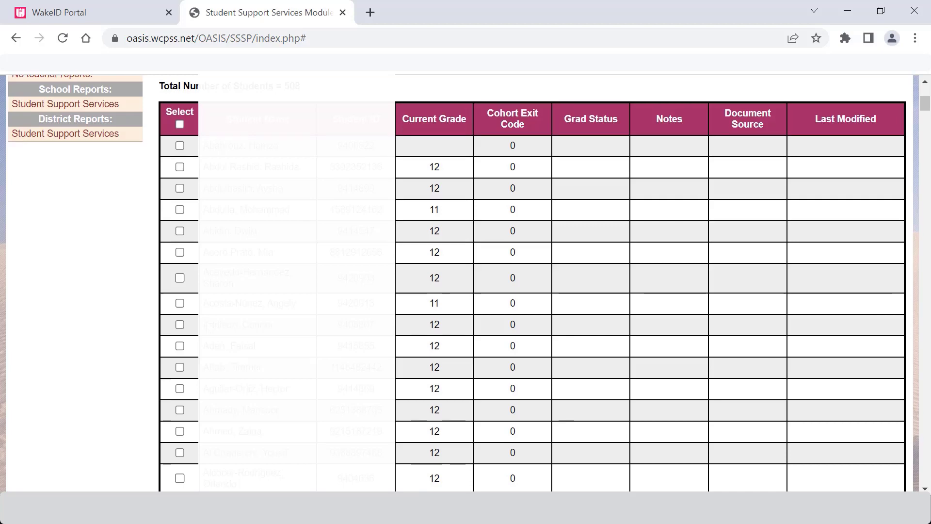
pyautogui.scroll(-2, 465, 284)
pyautogui.scroll(4, 465, 284)
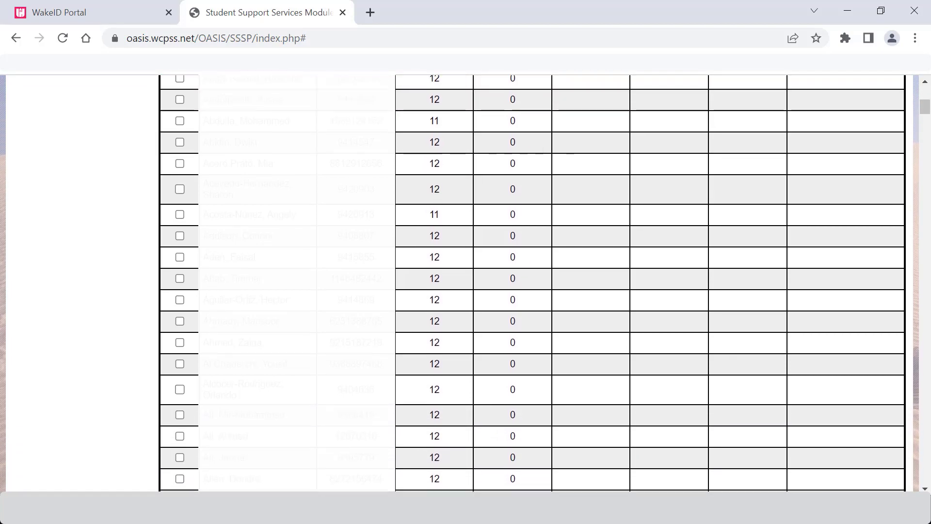
pyautogui.scroll(4, 209, 327)
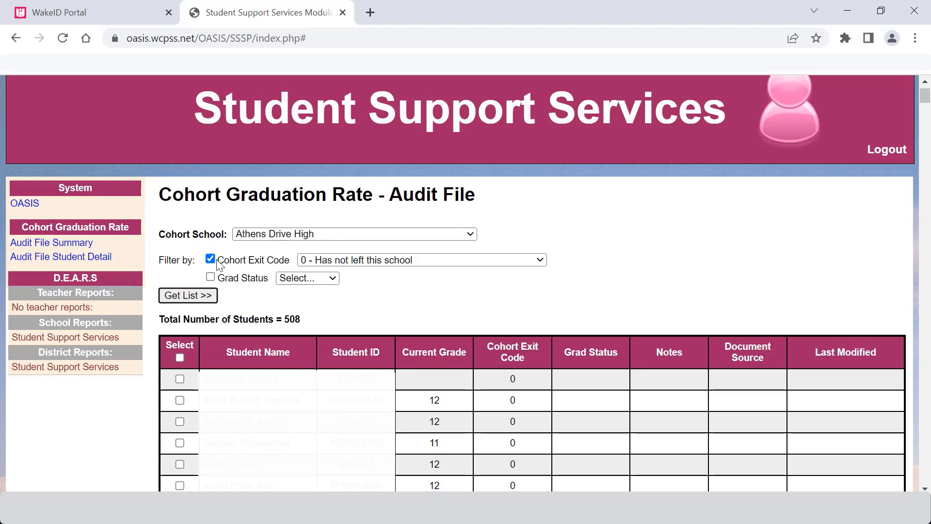
# Step: Change the cohort exit code filter to "?" and retrieve the student list again
pyautogui.click(537, 259)
pyautogui.click(470, 311)
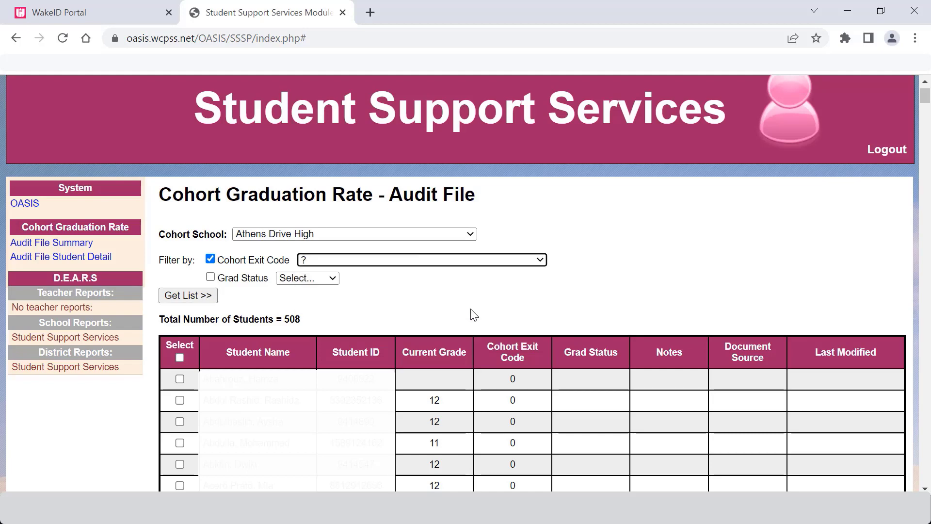
pyautogui.click(203, 296)
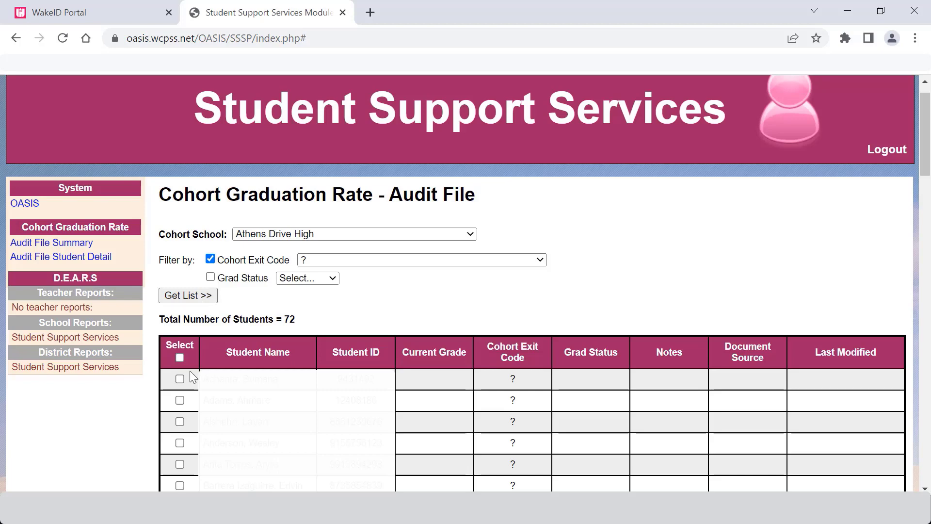
# Step: Select all students in the filtered list and open them for editing
pyautogui.click(179, 380)
pyautogui.click(180, 380)
pyautogui.click(179, 359)
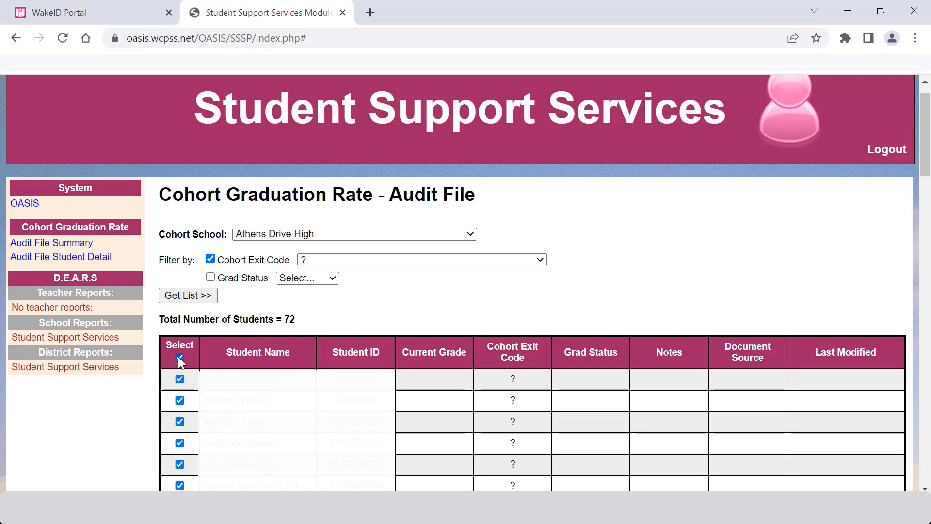
pyautogui.scroll(-15, 179, 359)
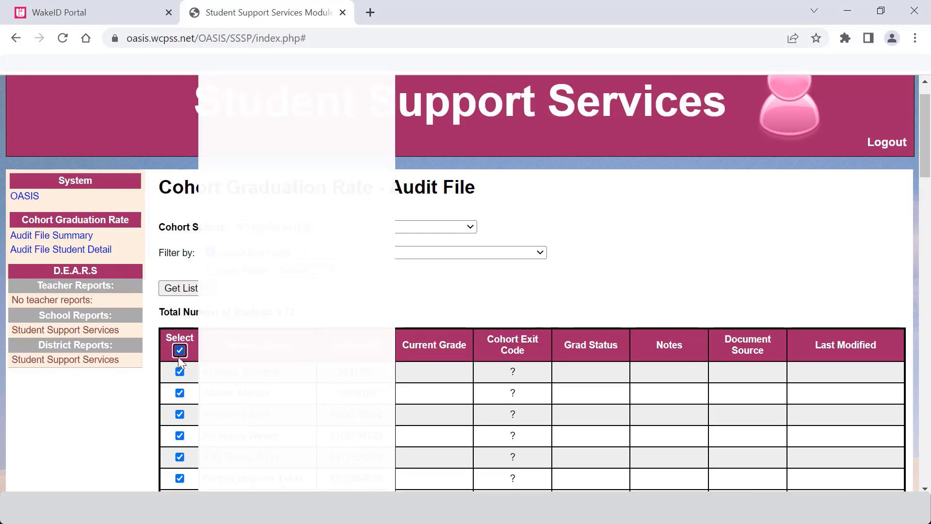
pyautogui.scroll(-5, 179, 358)
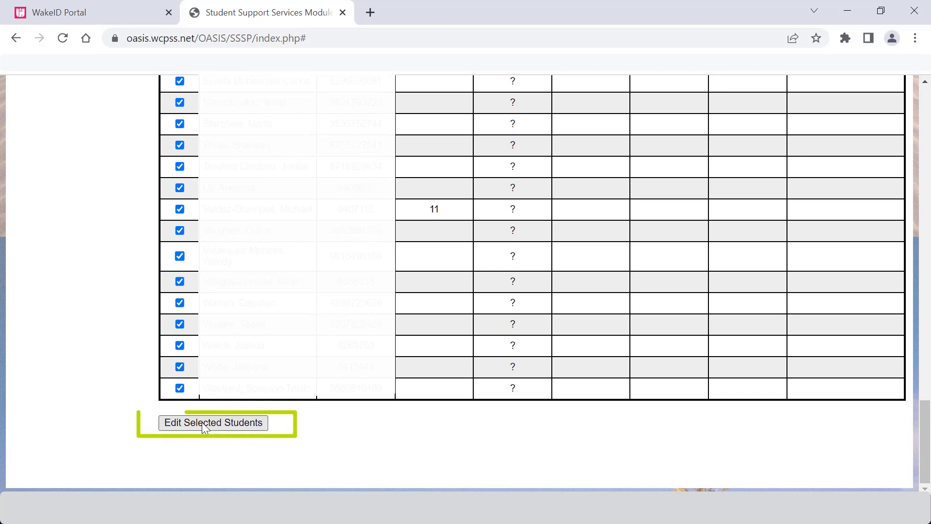
pyautogui.click(201, 423)
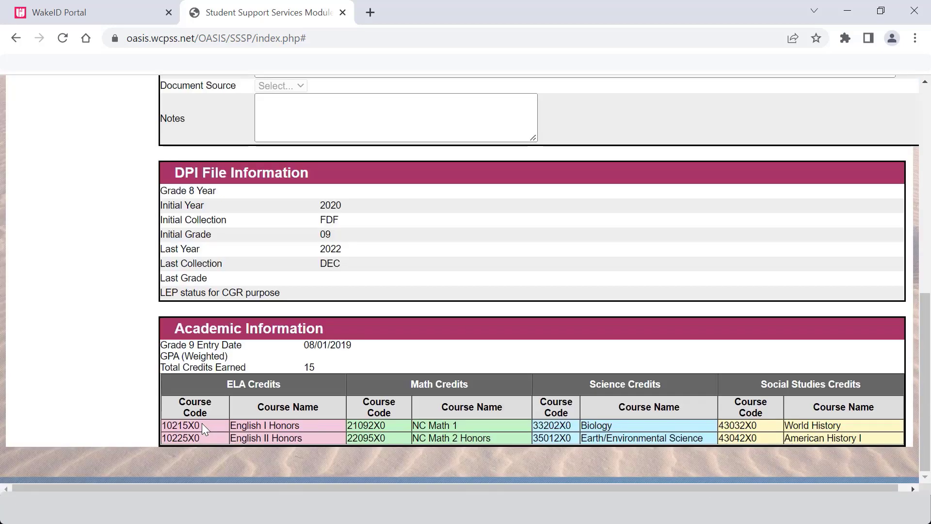
# Step: Review the first student's detail page, covering the Student, Updatable, DPI File and Academic Information sections
pyautogui.scroll(6, 202, 422)
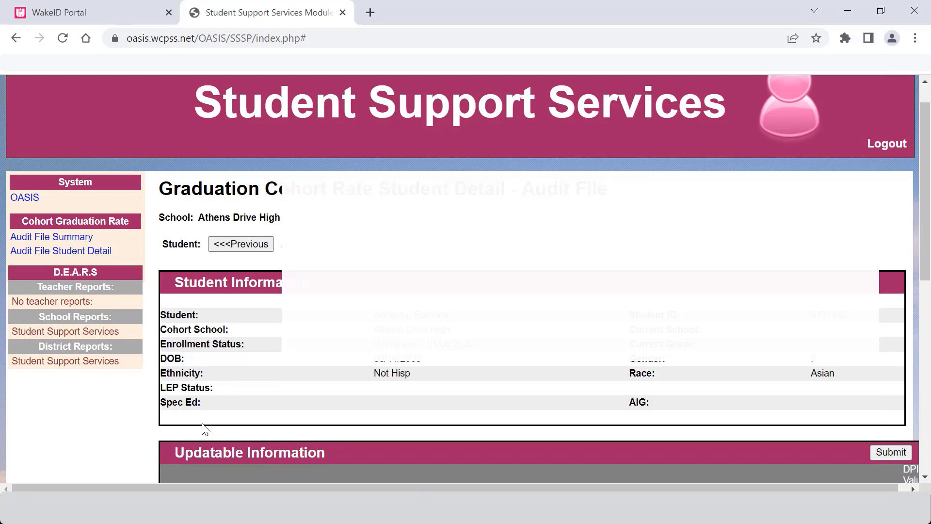
pyautogui.scroll(-1, 203, 423)
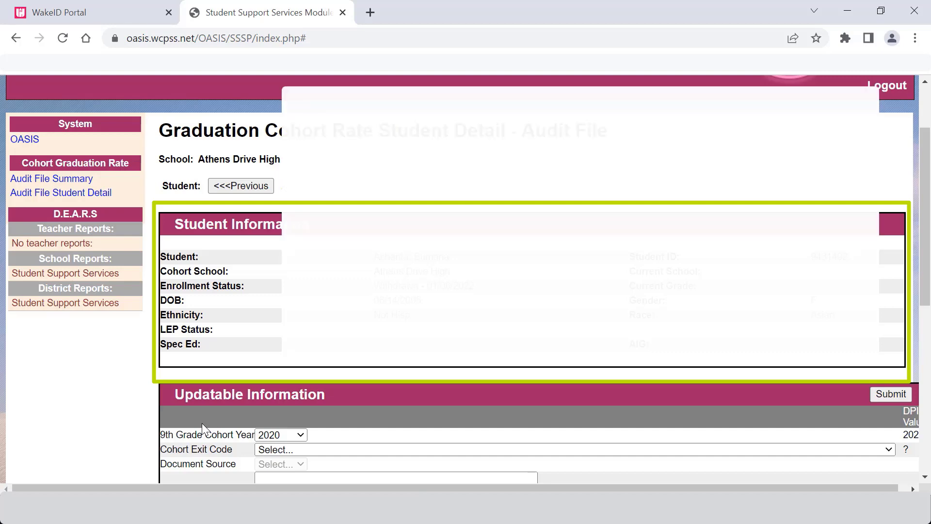
pyautogui.scroll(-1, 202, 422)
pyautogui.scroll(-2, 201, 423)
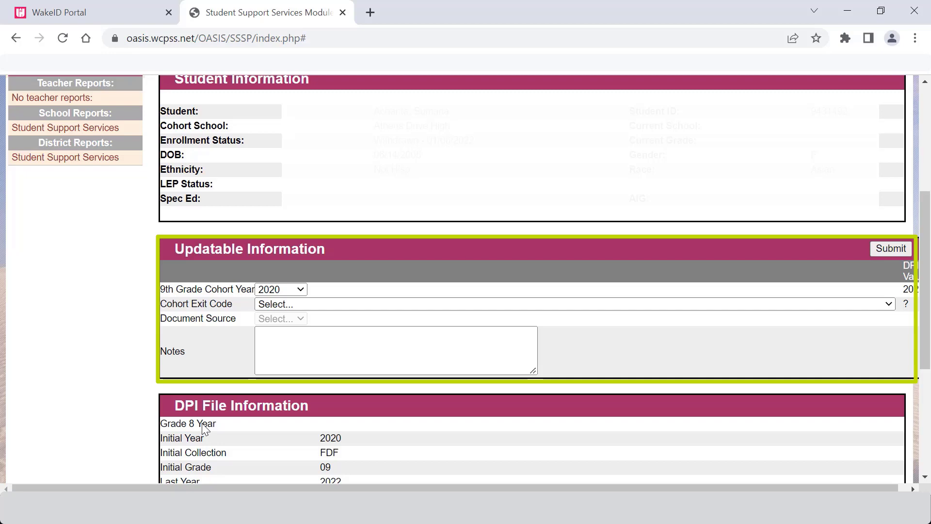
pyautogui.scroll(-3, 203, 425)
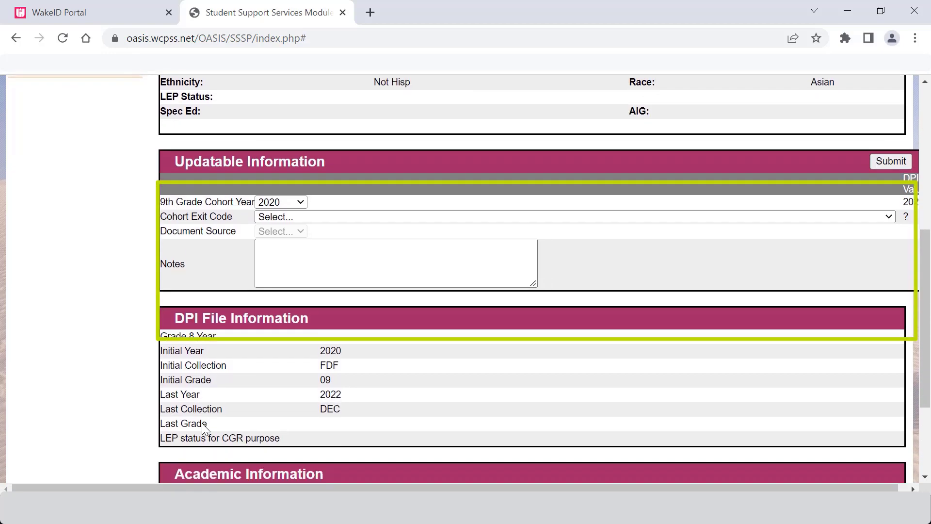
pyautogui.scroll(-1, 201, 423)
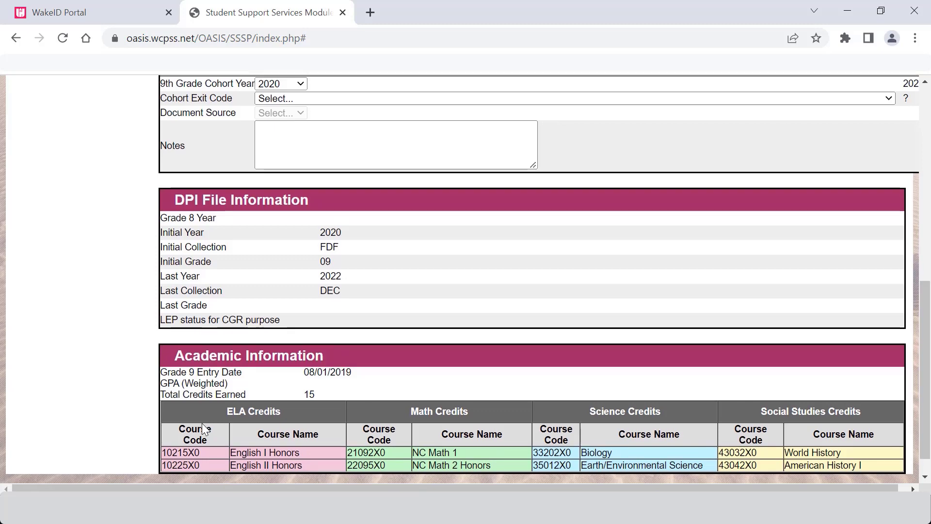
pyautogui.scroll(-1, 202, 423)
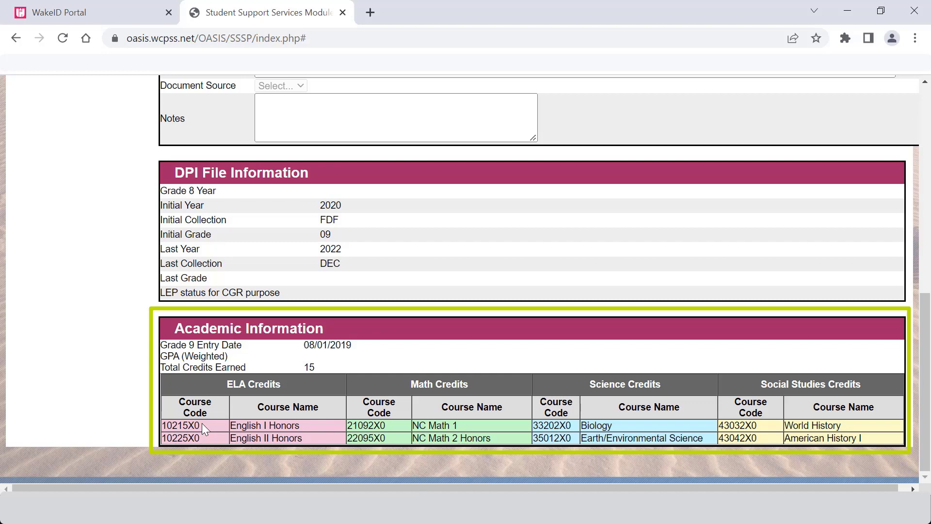
pyautogui.scroll(3, 201, 422)
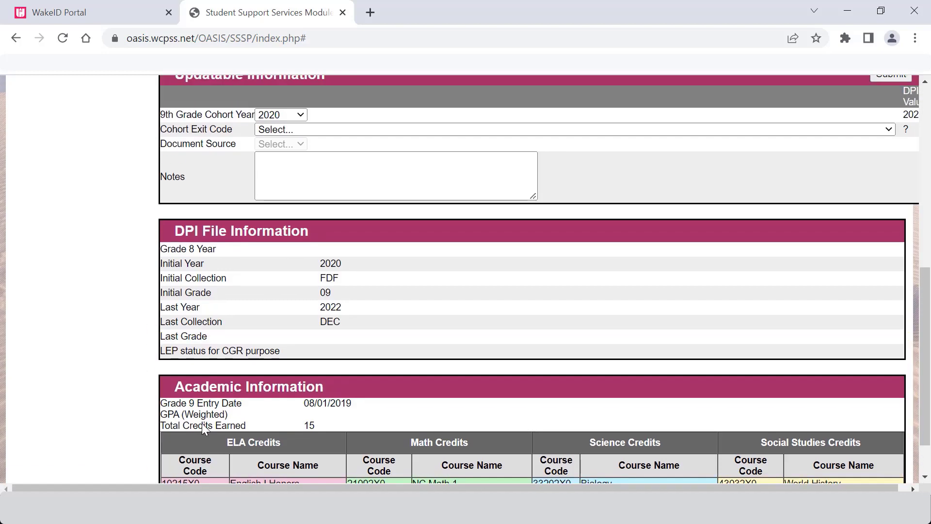
pyautogui.scroll(3, 203, 429)
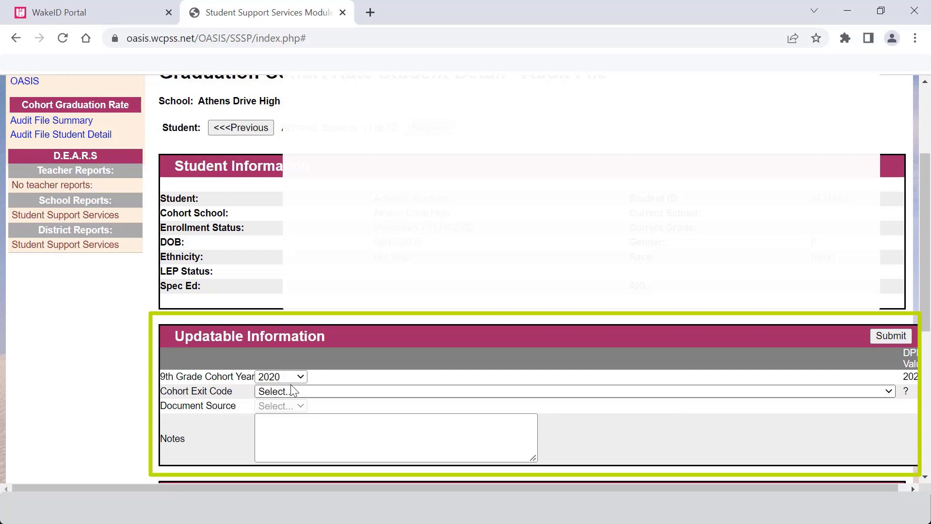
# Step: Set the student's cohort exit code to "3 - Relocated outside the State of North Carolina or Out of Country" and document source to "Official Request for Student Record"
pyautogui.click(890, 393)
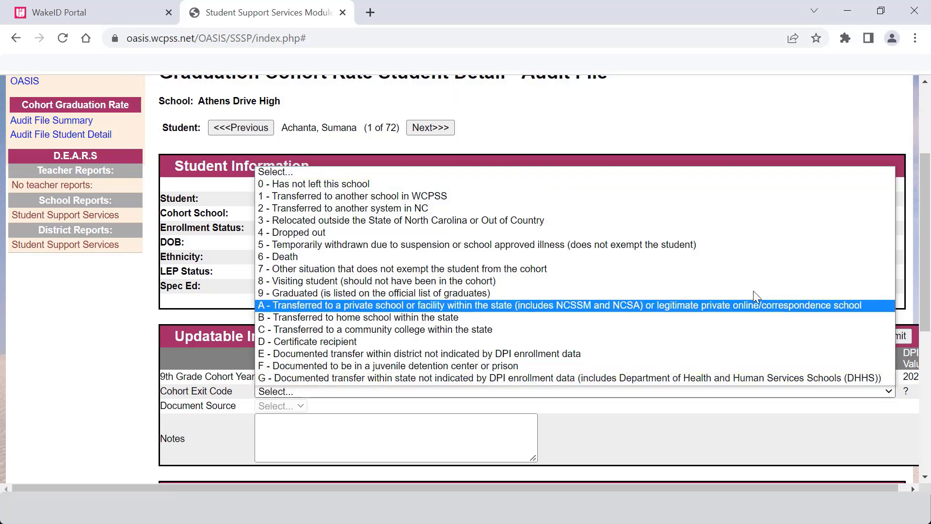
pyautogui.click(742, 221)
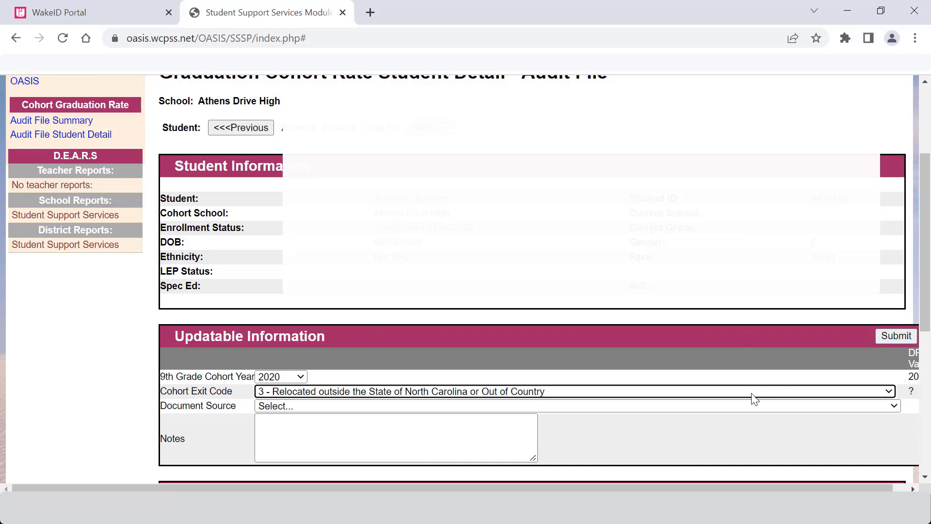
pyautogui.click(891, 405)
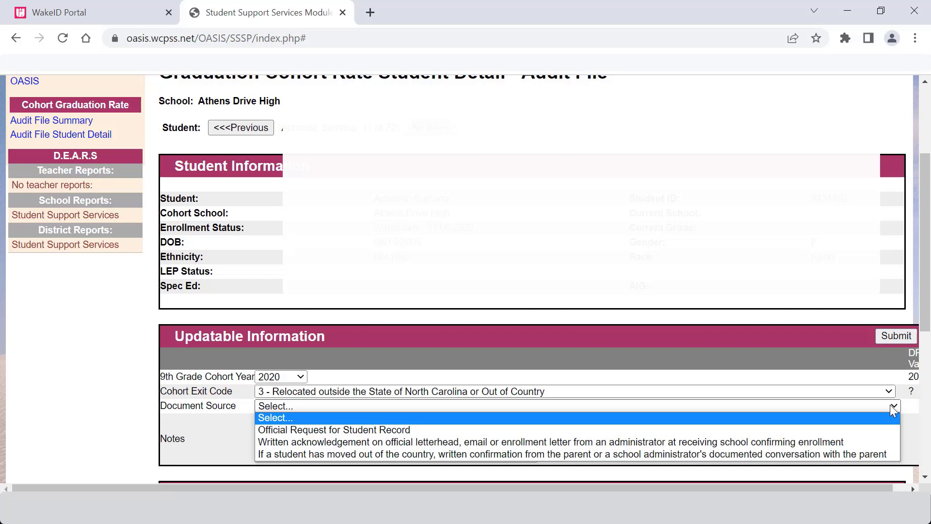
pyautogui.click(786, 429)
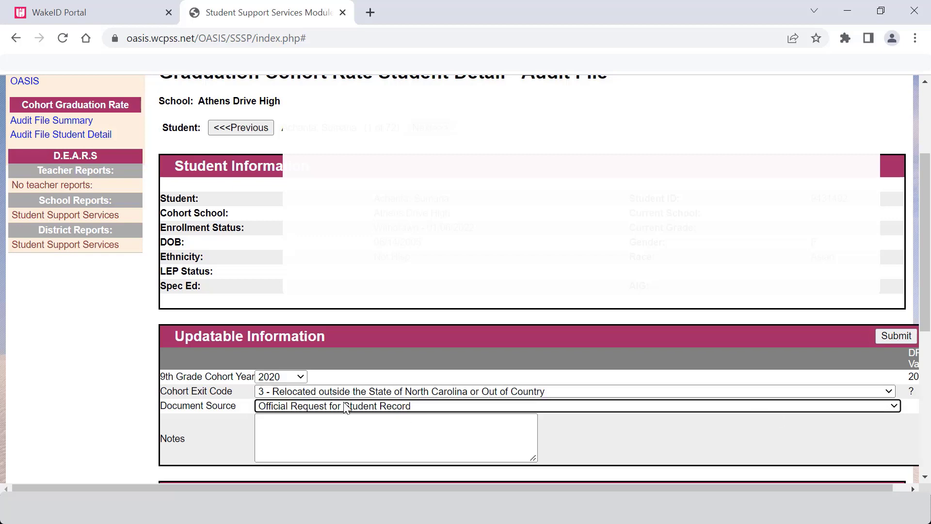
pyautogui.click(310, 438)
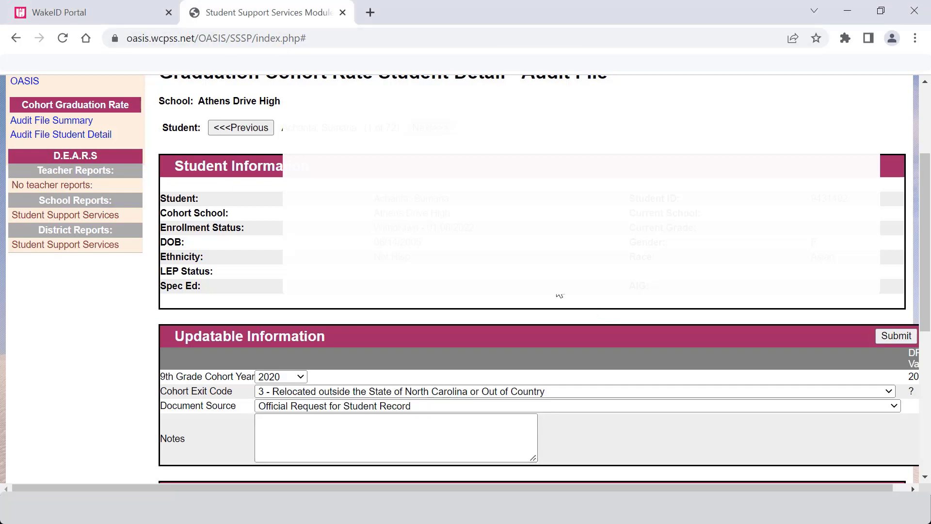
# Step: Return to the Audit File Summary, view the available school-level Student Support Services reports, and close the reports window
pyautogui.click(87, 123)
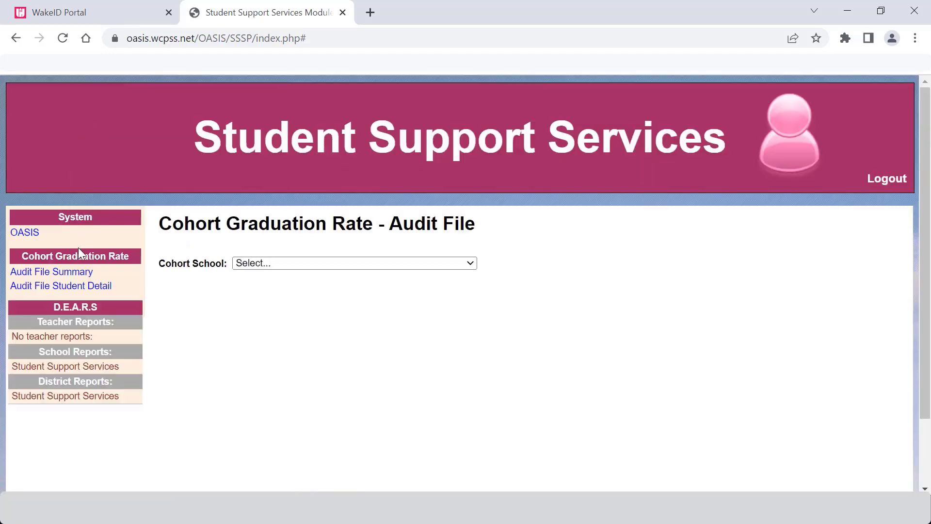
pyautogui.click(104, 372)
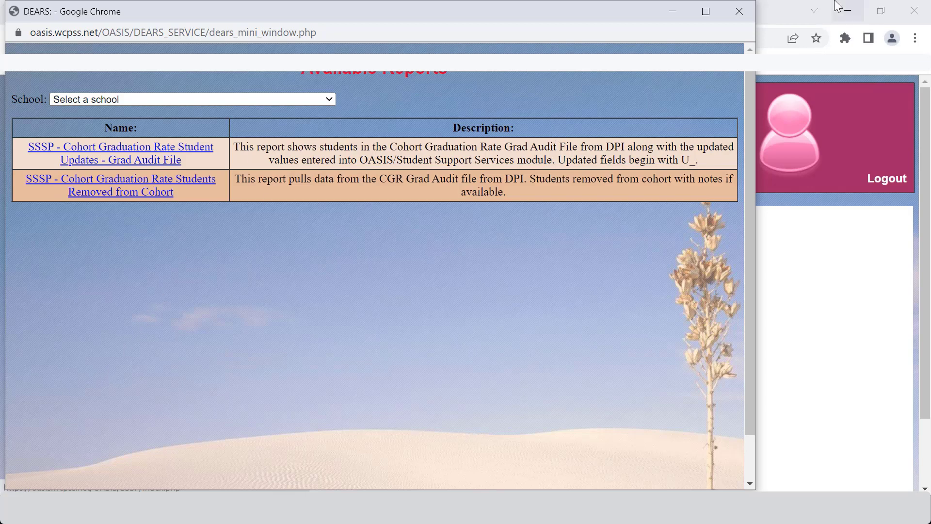
pyautogui.click(743, 13)
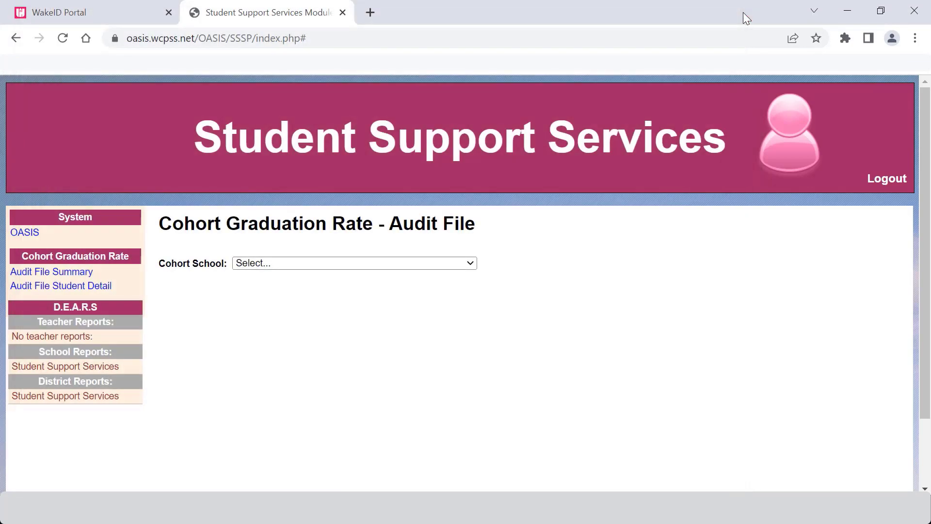